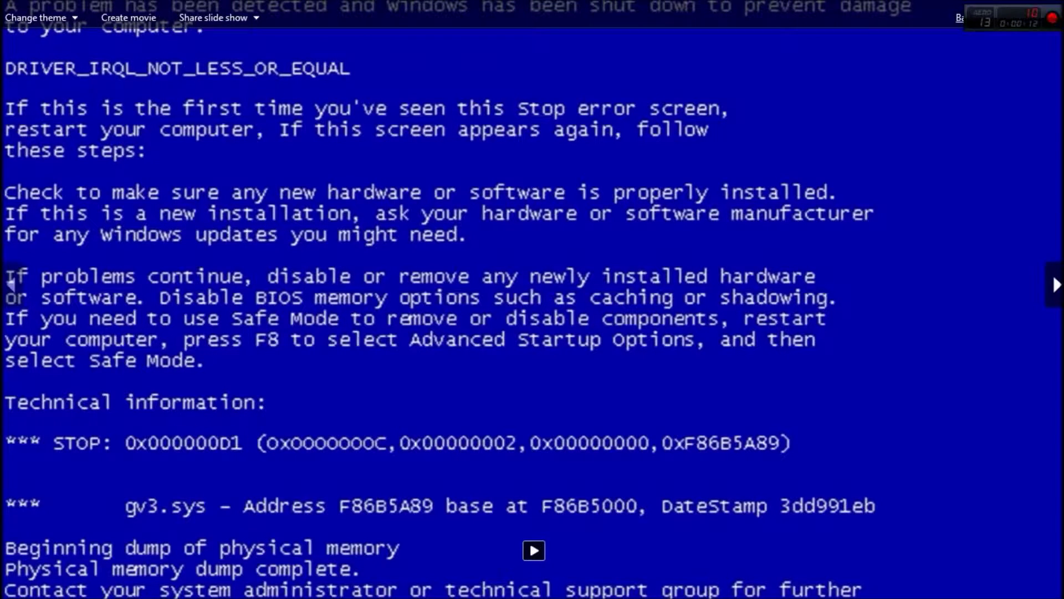
- Exit the full-screen blue-screen slideshow and close the photo viewer
{"action": "key", "text": "Escape"}
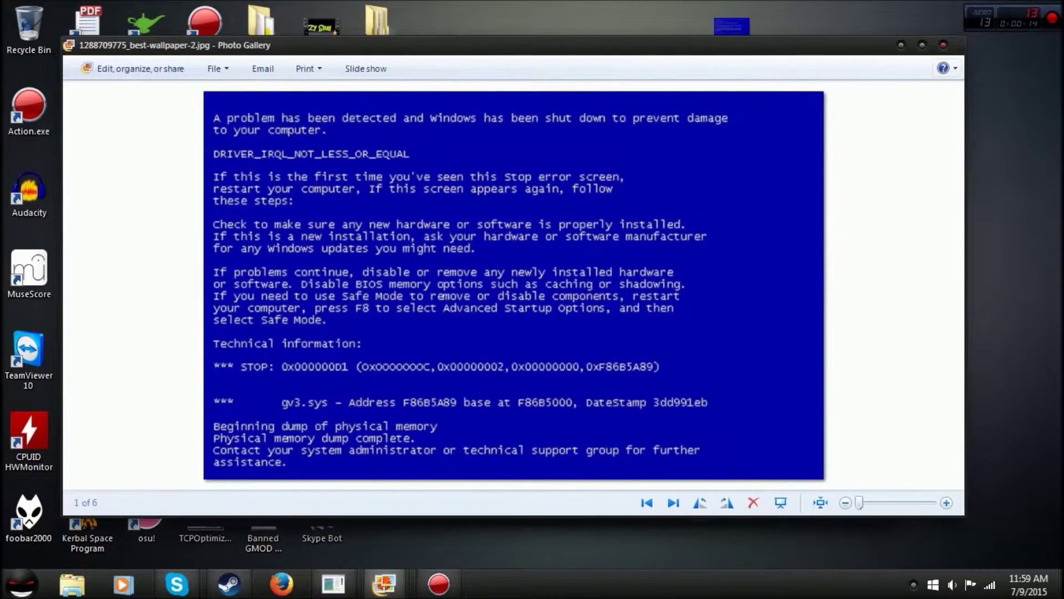
{"action": "left_click", "coordinate": [944, 44]}
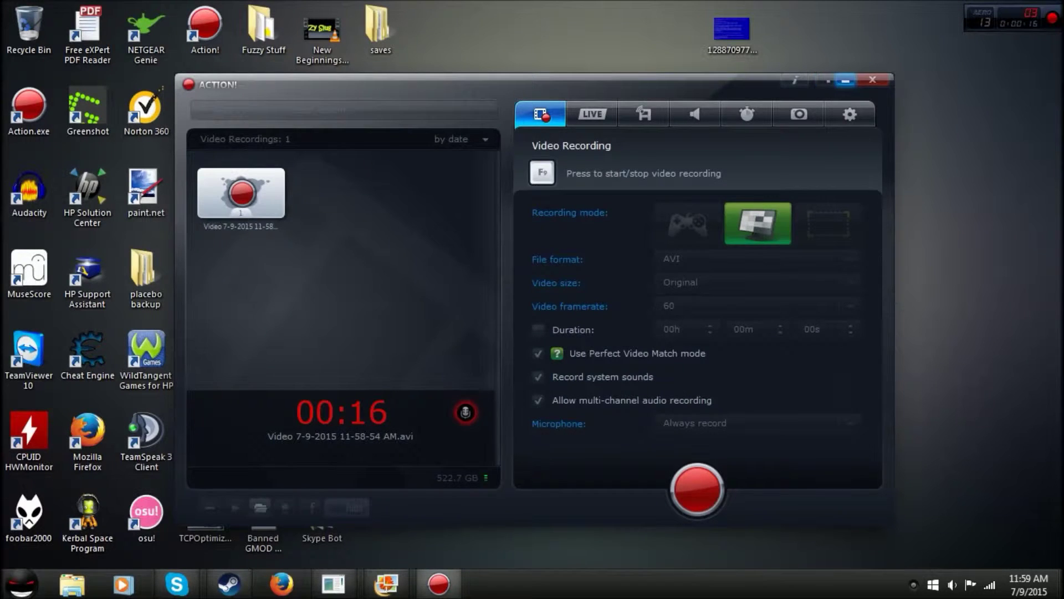
- Minimize the Action! recorder, nudge the blue-screen image icon right, and bring up the Start menu
{"action": "left_click", "coordinate": [846, 81]}
{"action": "left_click_drag", "start_coordinate": [733, 29], "coordinate": [790, 29]}
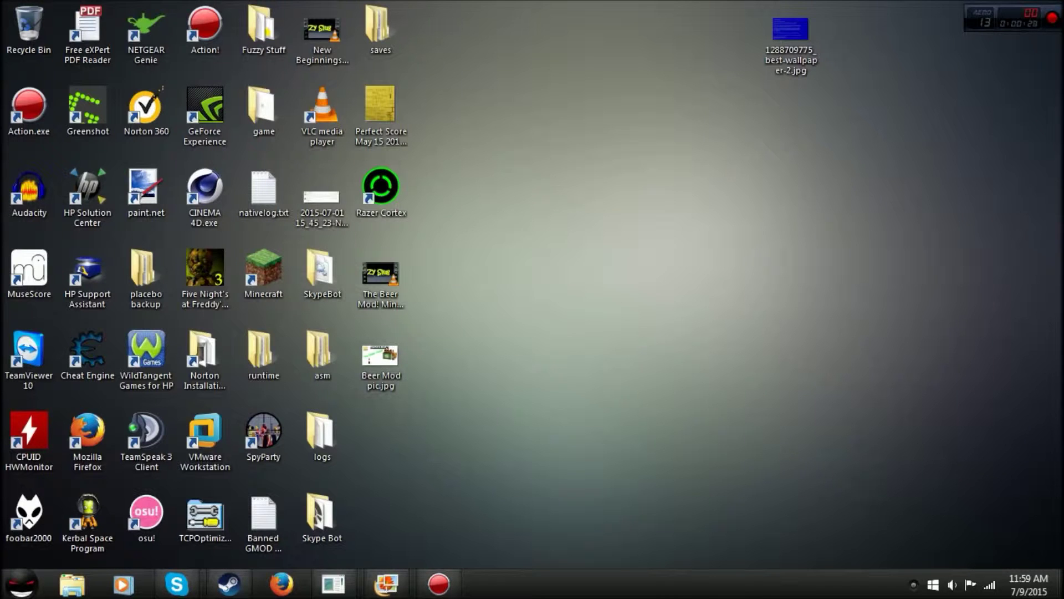
{"action": "key", "text": "super"}
{"action": "key", "text": "super"}
{"action": "left_click", "coordinate": [22, 583]}
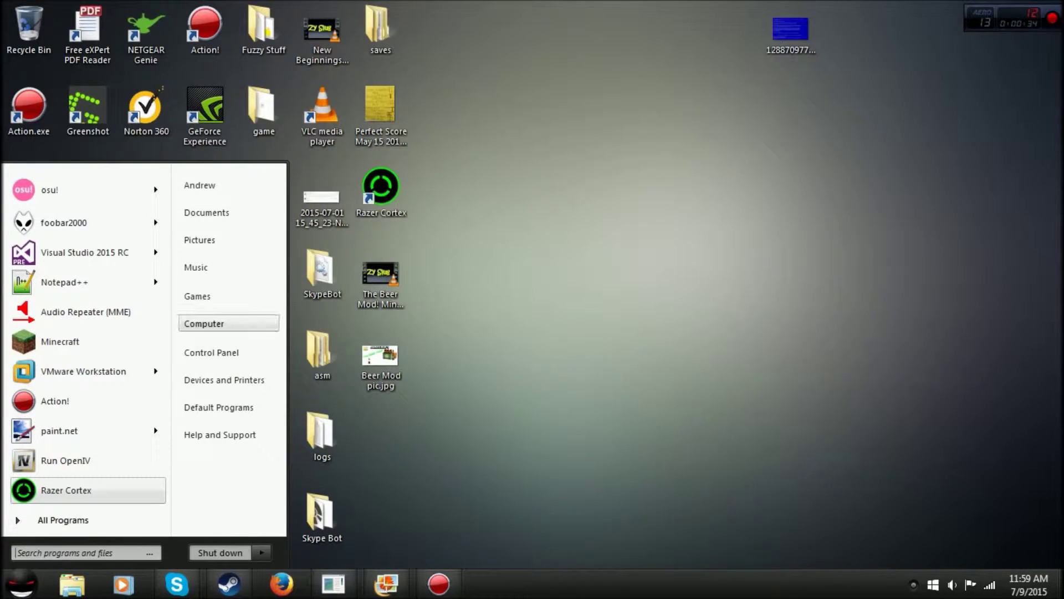
- Open Properties for Computer from the Start menu to show the System page
{"action": "right_click", "coordinate": [226, 324]}
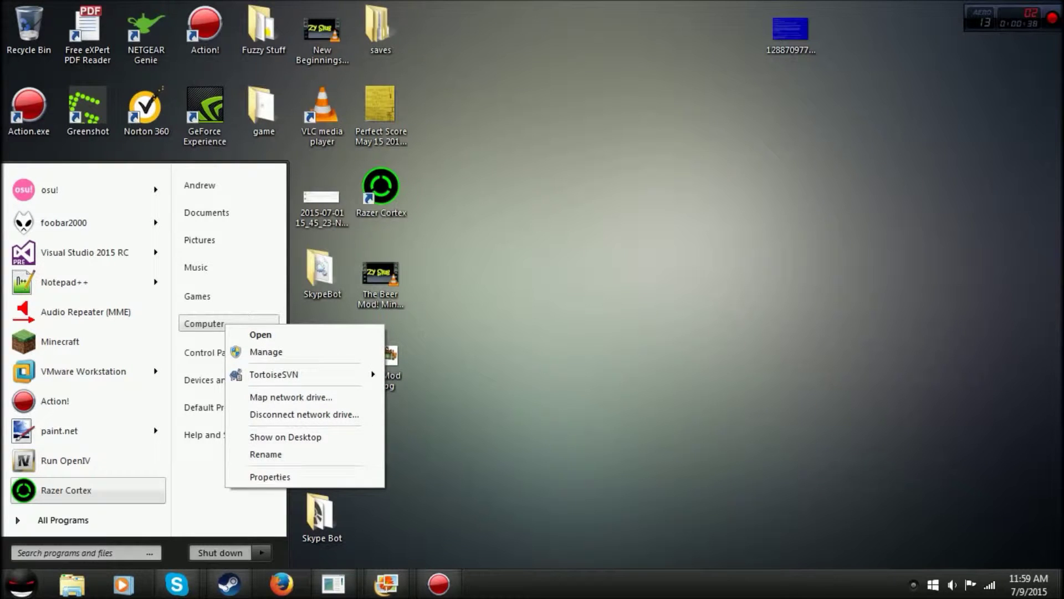
{"action": "left_click", "coordinate": [270, 476]}
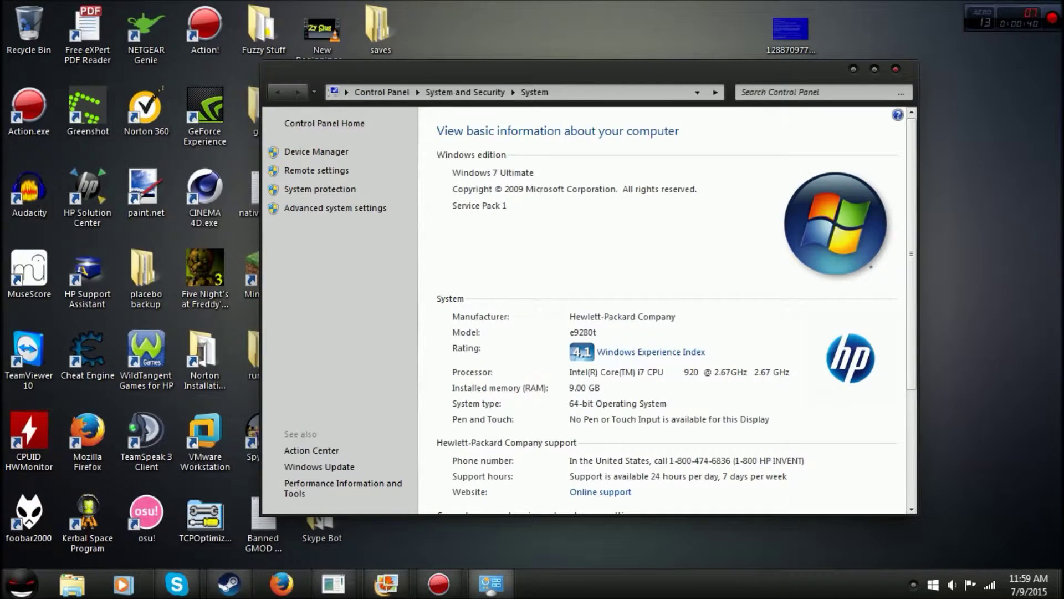
- Open Advanced system settings, move System Properties aside, and open Startup and Recovery settings
{"action": "left_click", "coordinate": [336, 208]}
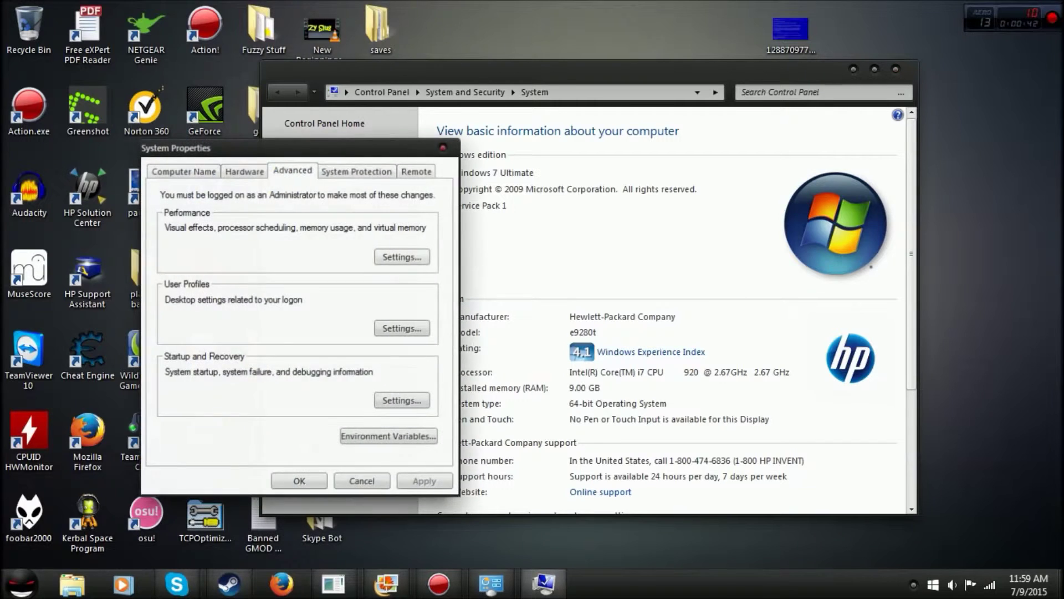
{"action": "left_click_drag", "start_coordinate": [333, 161], "coordinate": [551, 108]}
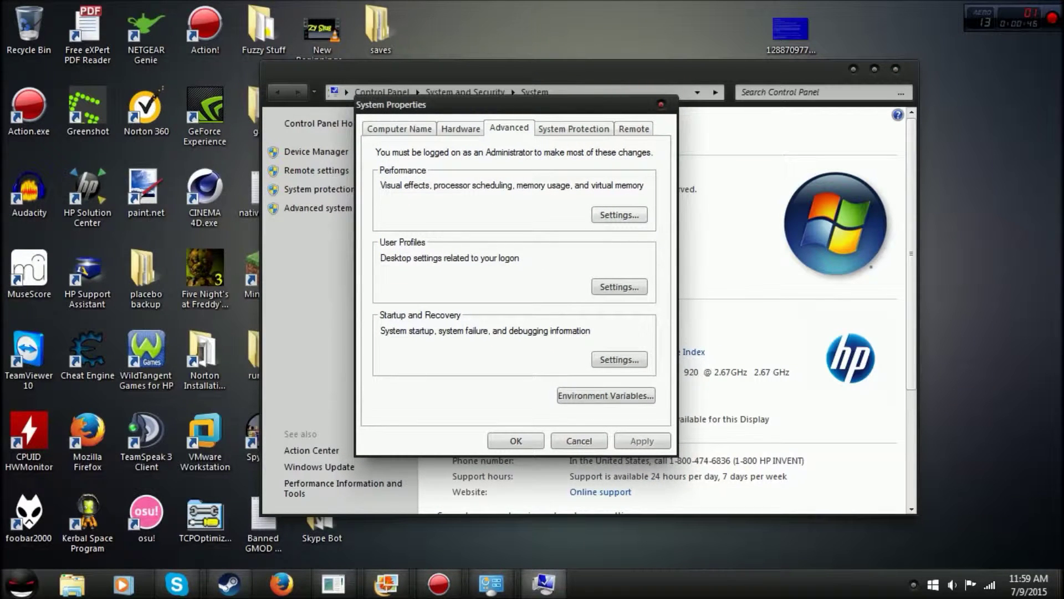
{"action": "left_click", "coordinate": [619, 359]}
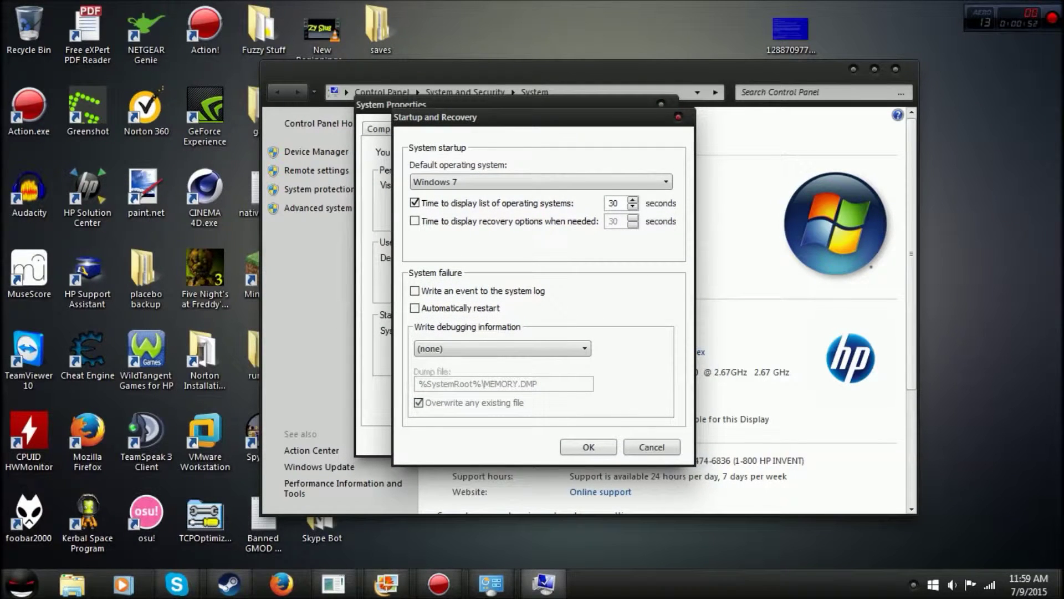
- Keep Write debugging information at (none), confirm, and close System Properties and Control Panel
{"action": "left_click", "coordinate": [503, 348]}
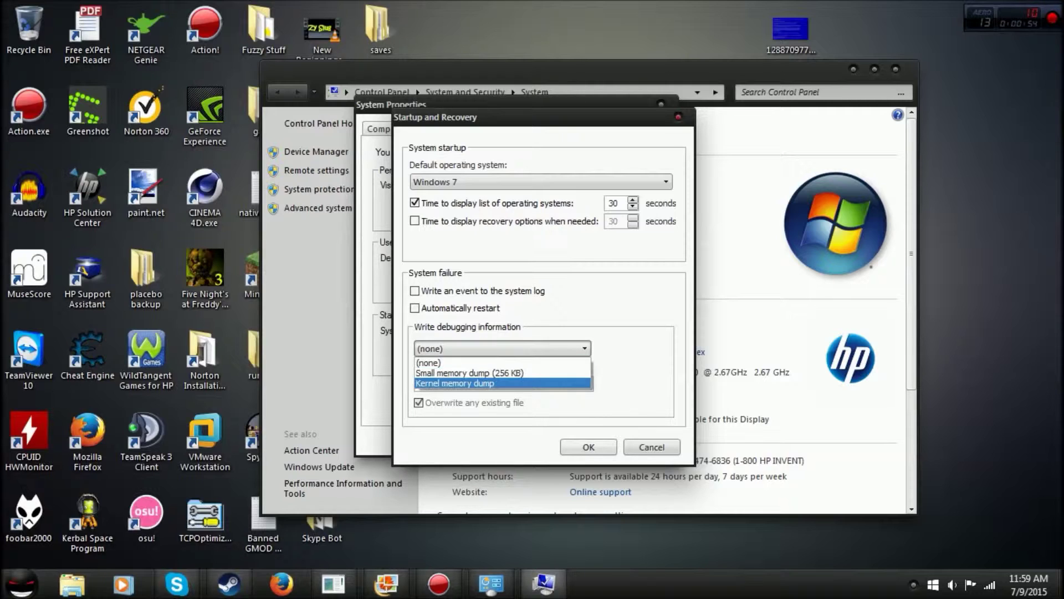
{"action": "left_click", "coordinate": [441, 362]}
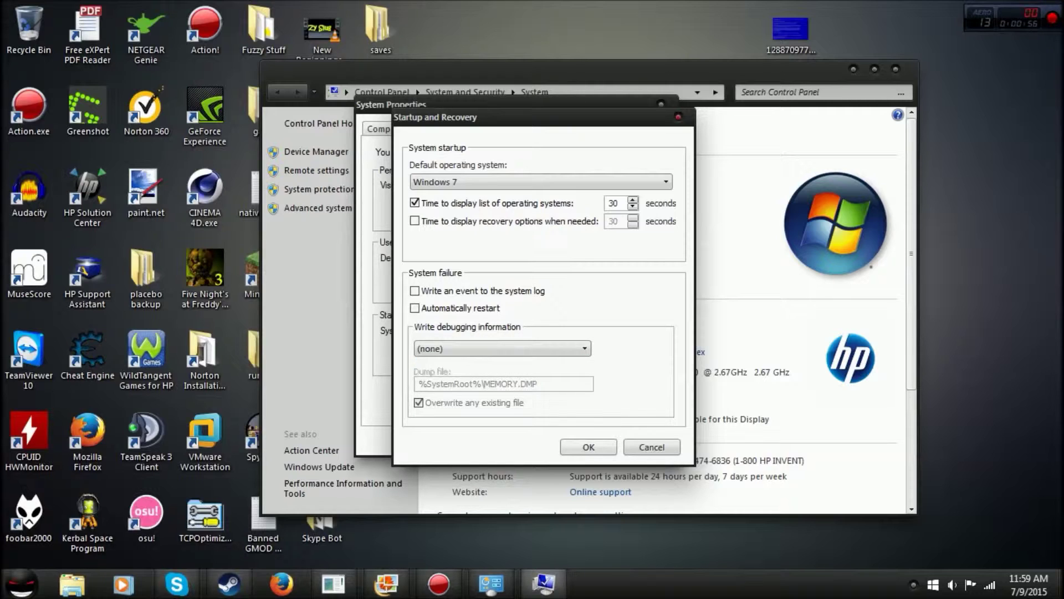
{"action": "left_click", "coordinate": [503, 348]}
{"action": "left_click", "coordinate": [442, 363]}
{"action": "left_click", "coordinate": [589, 447]}
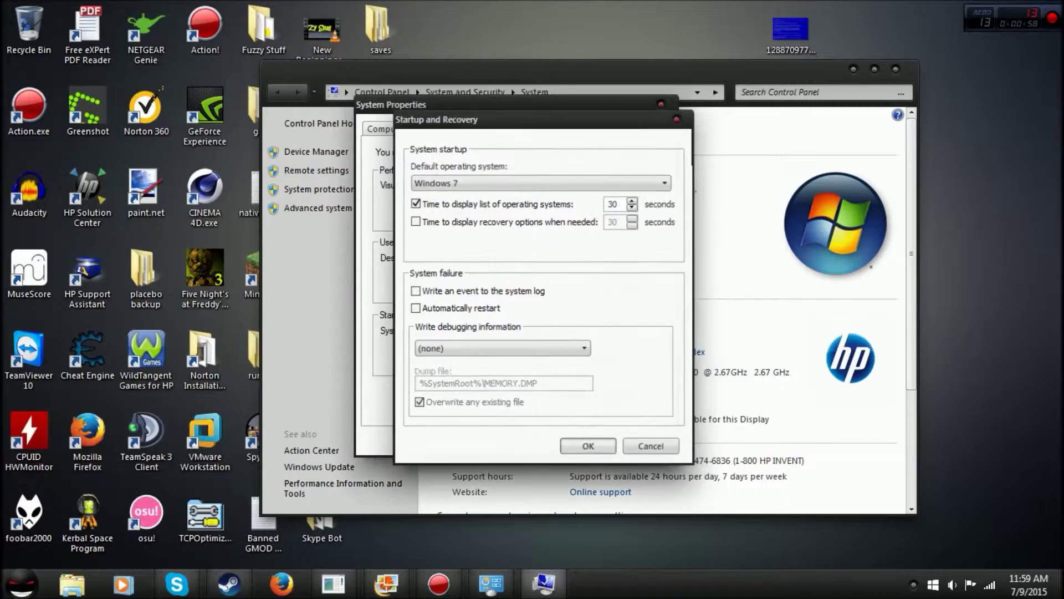
{"action": "key", "text": "Escape"}
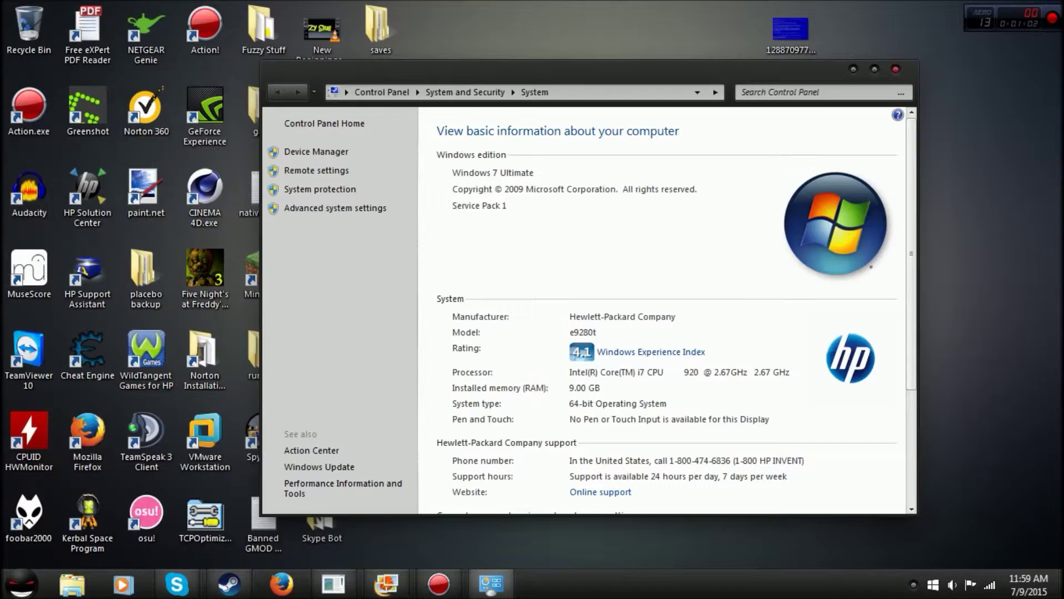
{"action": "key", "text": "alt+F4"}
- Open the blue-screen wallpaper image in Photo Gallery, reposition its window, then show the taskbar menu
{"action": "double_click", "coordinate": [790, 30]}
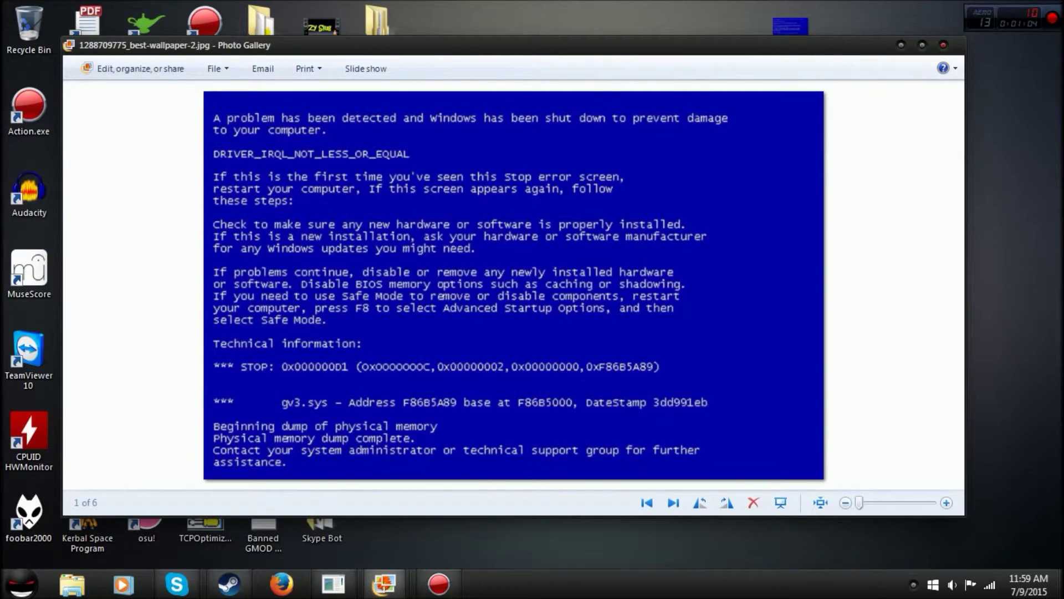
{"action": "mouse_move", "coordinate": [508, 53]}
{"action": "left_mouse_down"}
{"action": "mouse_move", "coordinate": [529, 71]}
{"action": "mouse_move", "coordinate": [482, 98]}
{"action": "left_mouse_up"}
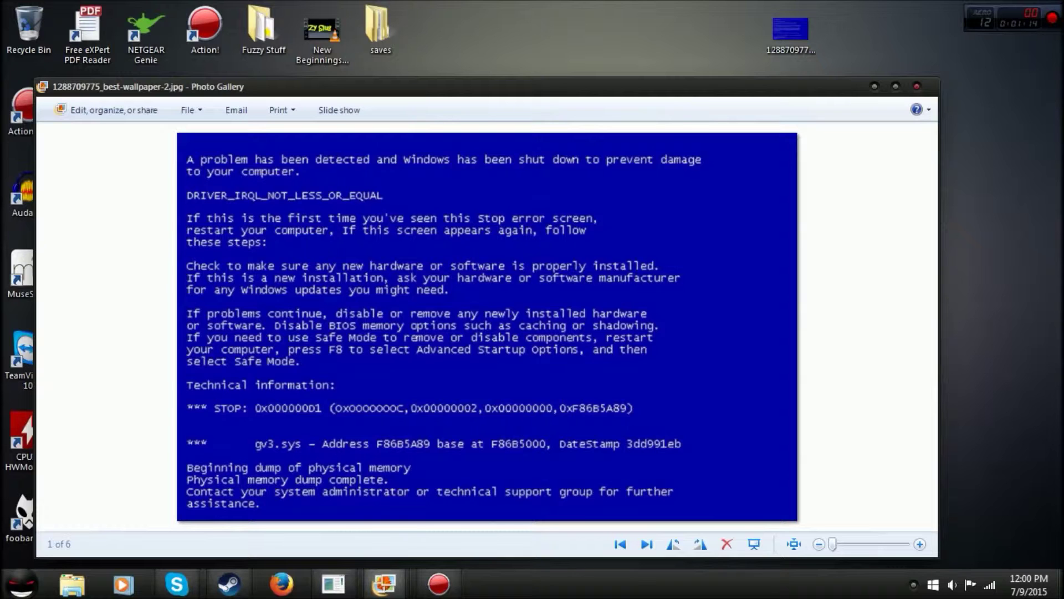
{"action": "right_click", "coordinate": [637, 583]}
{"action": "left_click", "coordinate": [682, 537]}
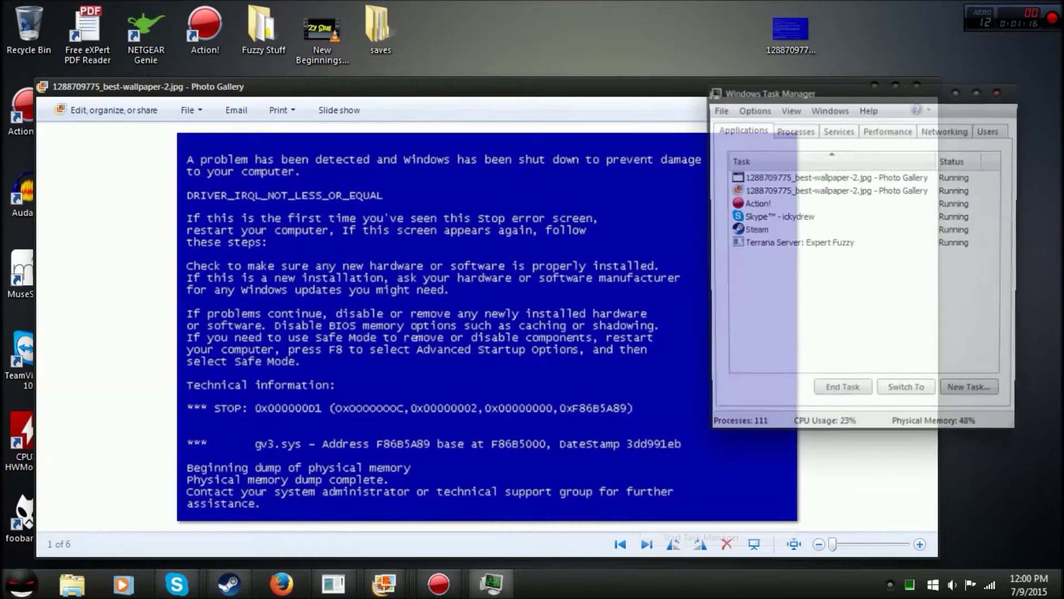
{"action": "left_click_drag", "start_coordinate": [824, 97], "coordinate": [689, 112]}
{"action": "left_click", "coordinate": [660, 143]}
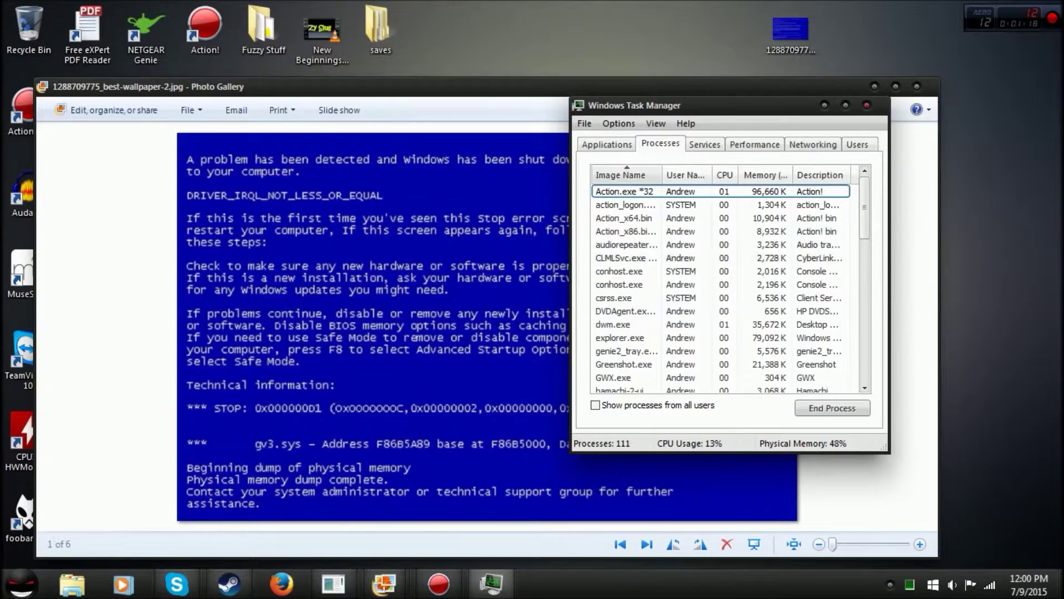
{"action": "type", "text": "cs"}
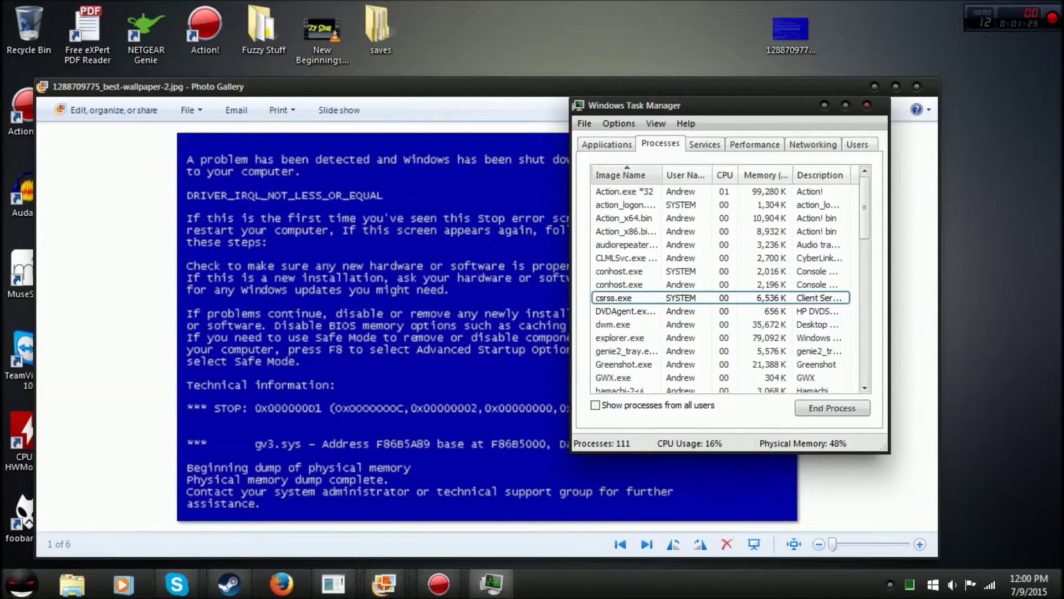
{"action": "key", "text": "alt+F4"}
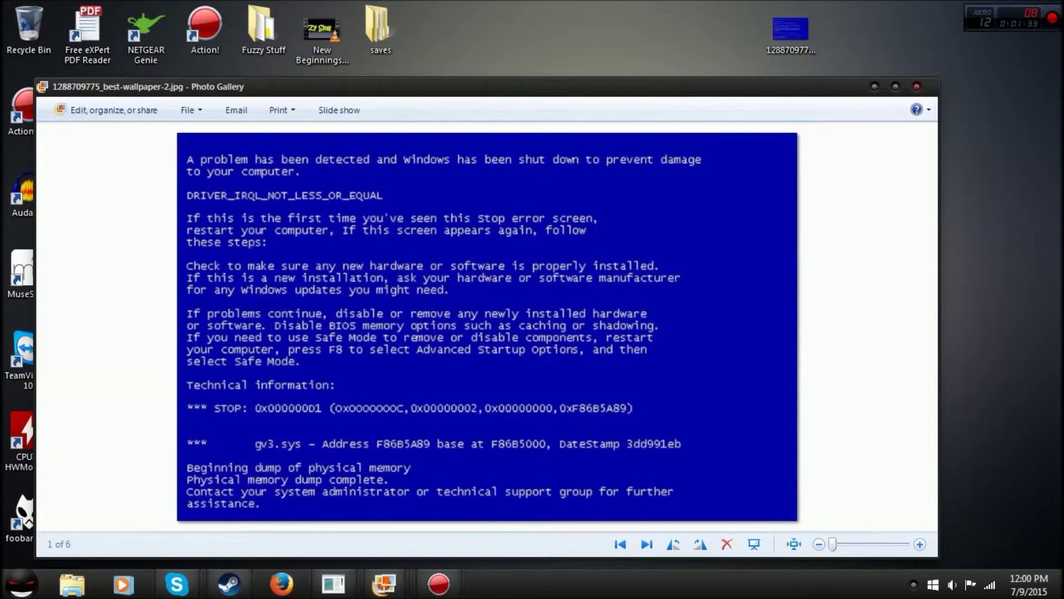
{"action": "key", "text": "alt+F4"}
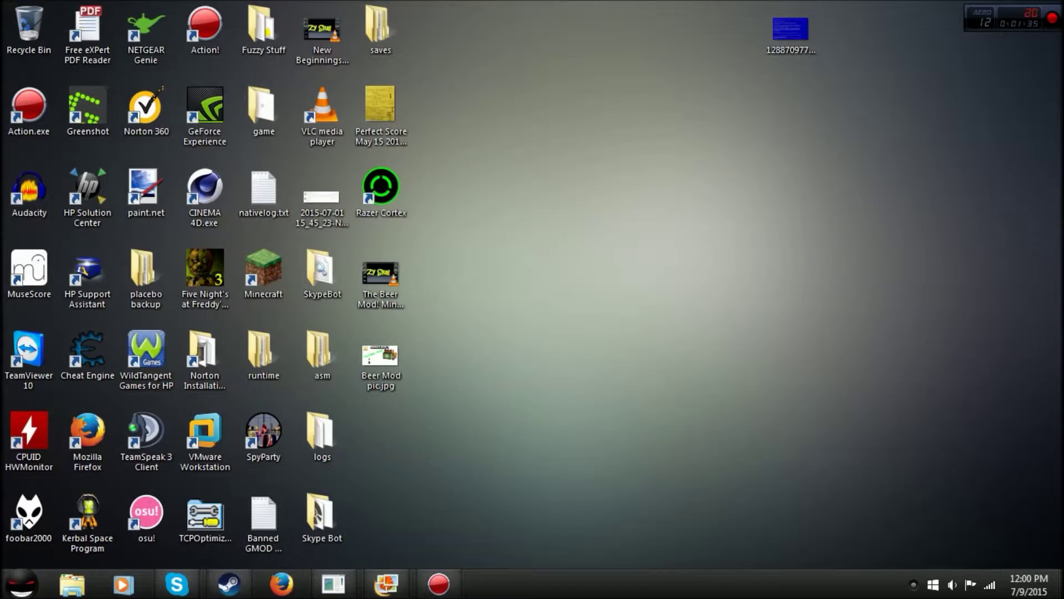